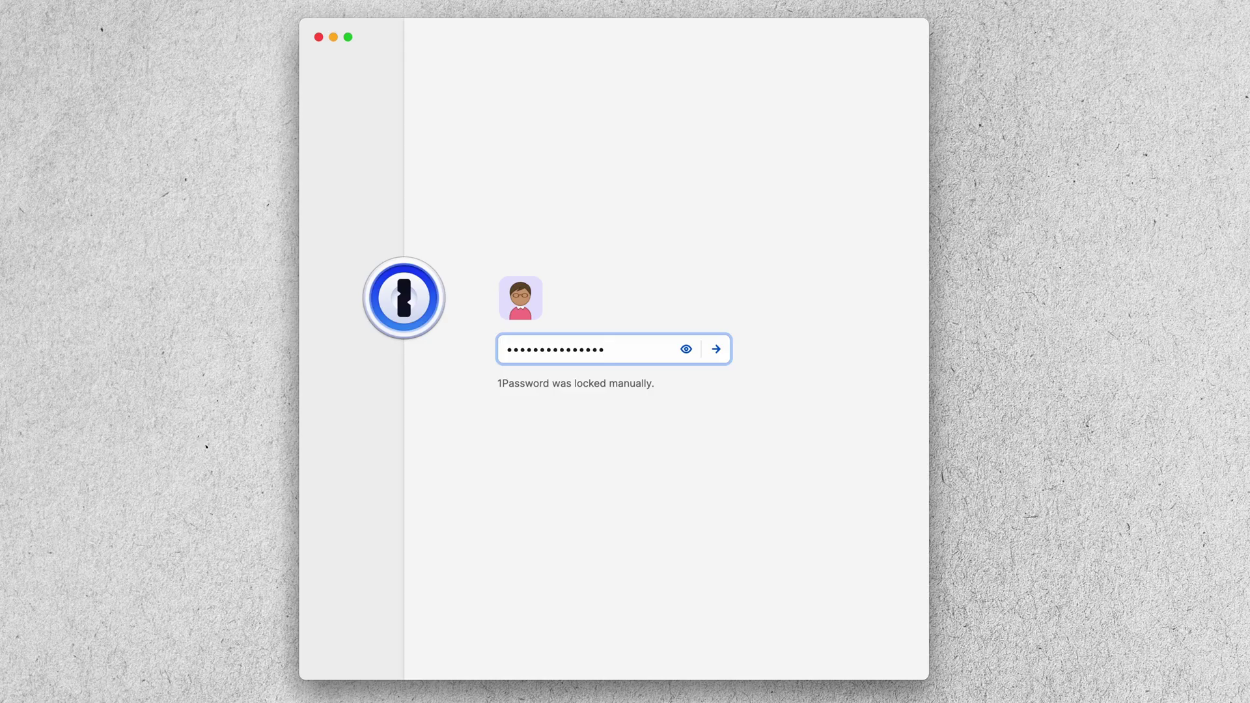
Unlock the vault, pick an identity, import from Firefox and autofill the generated PIN
key(Return)
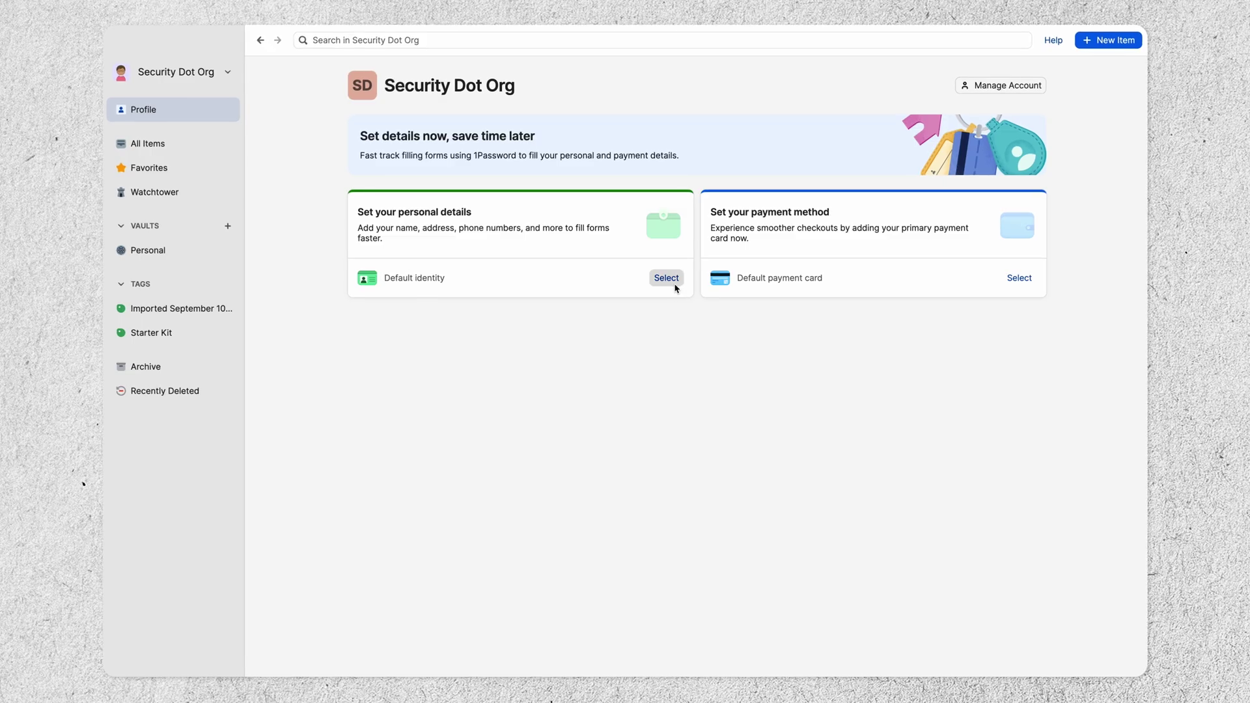
click(666, 279)
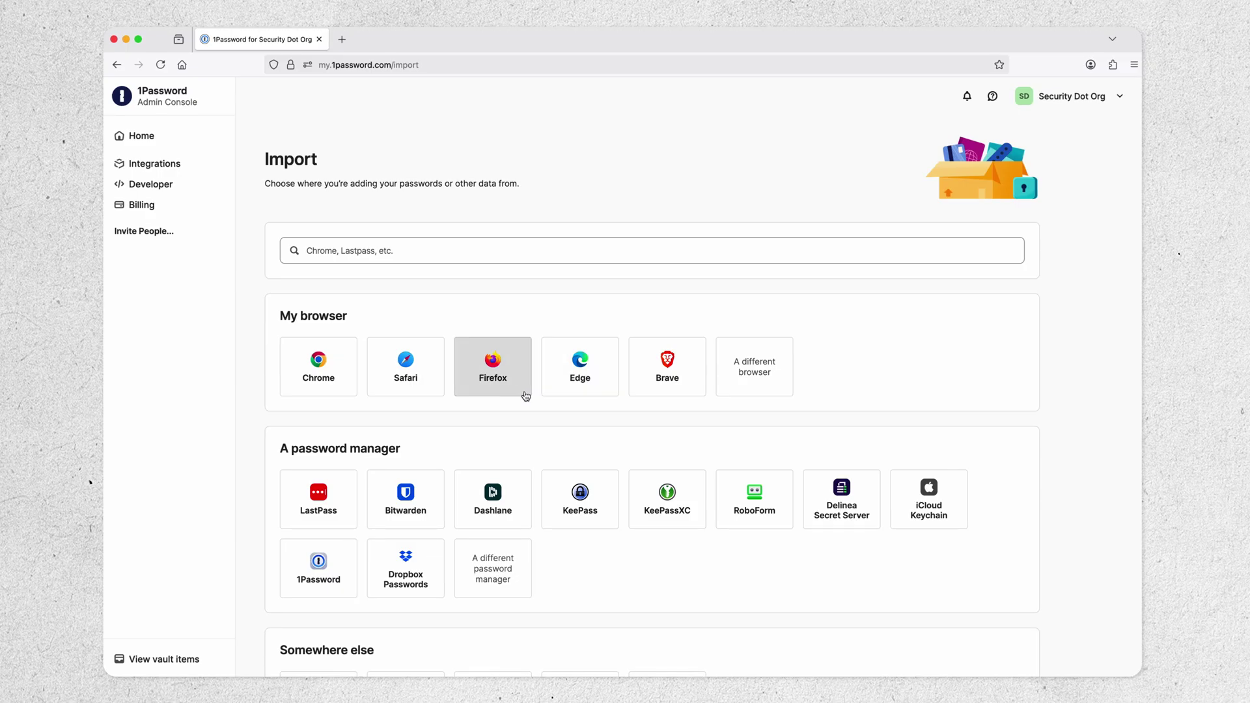
click(525, 396)
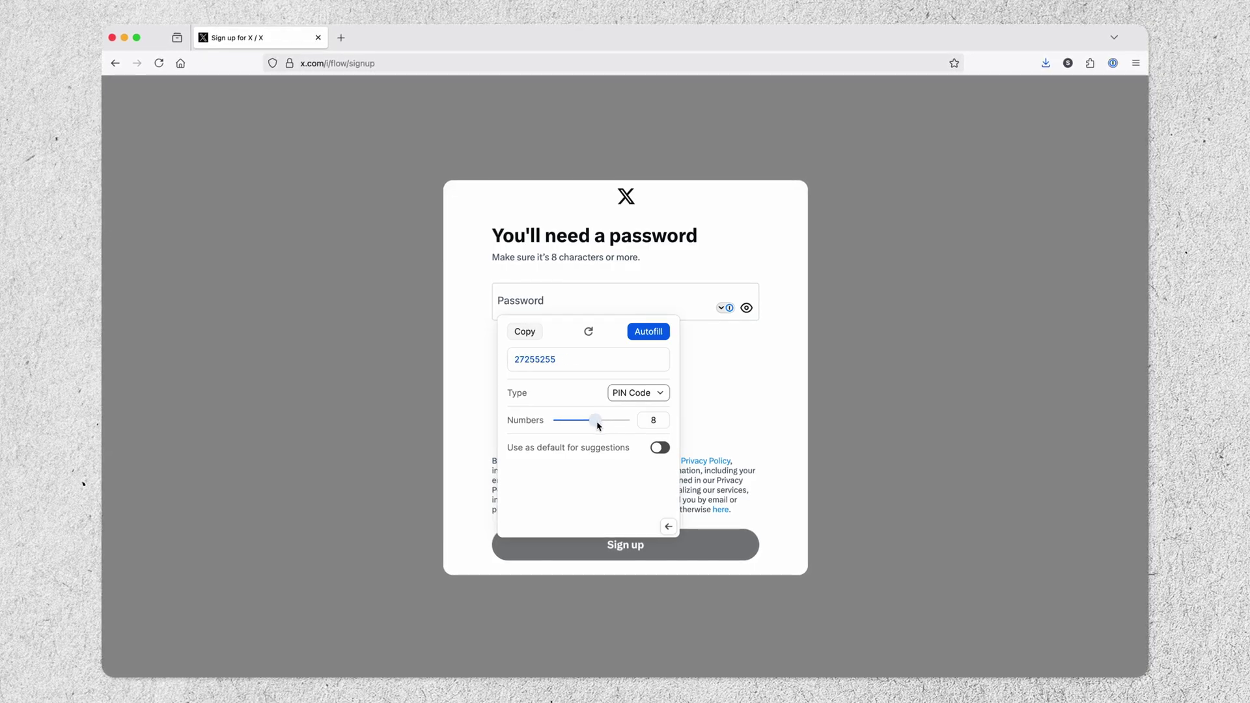
click(648, 332)
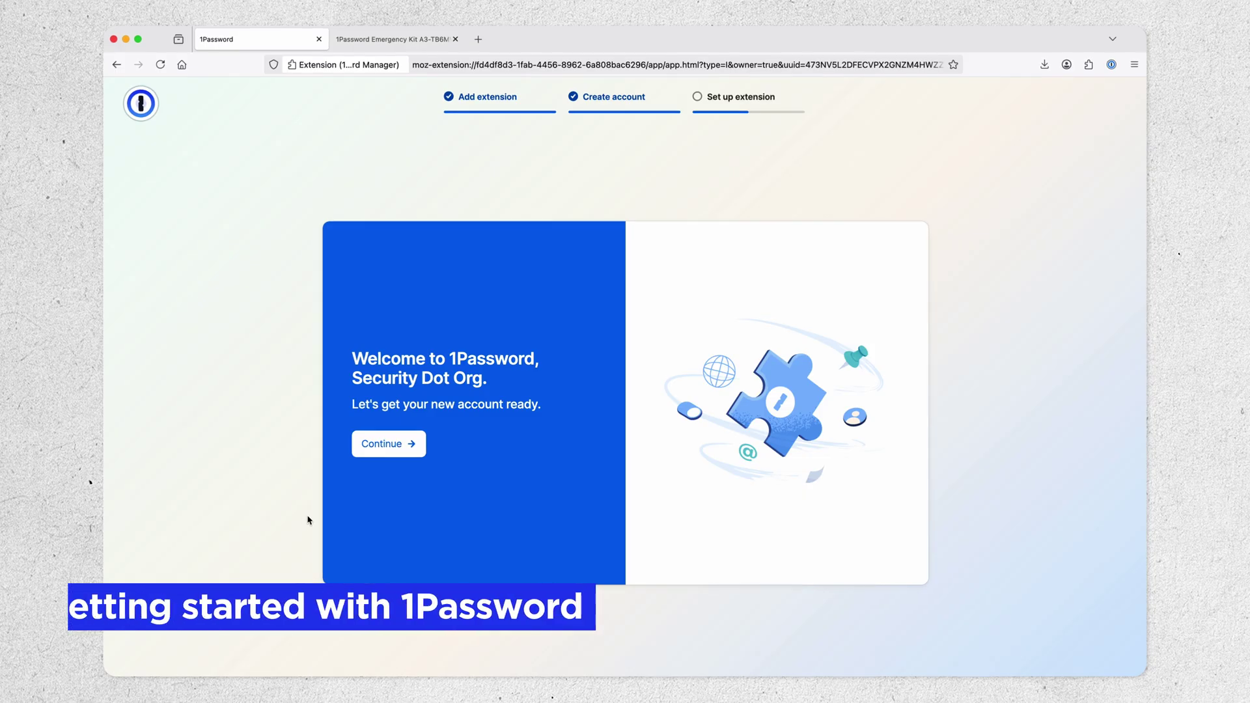
Continue past the extension checklist and generate the new account's Secret Key
click(385, 454)
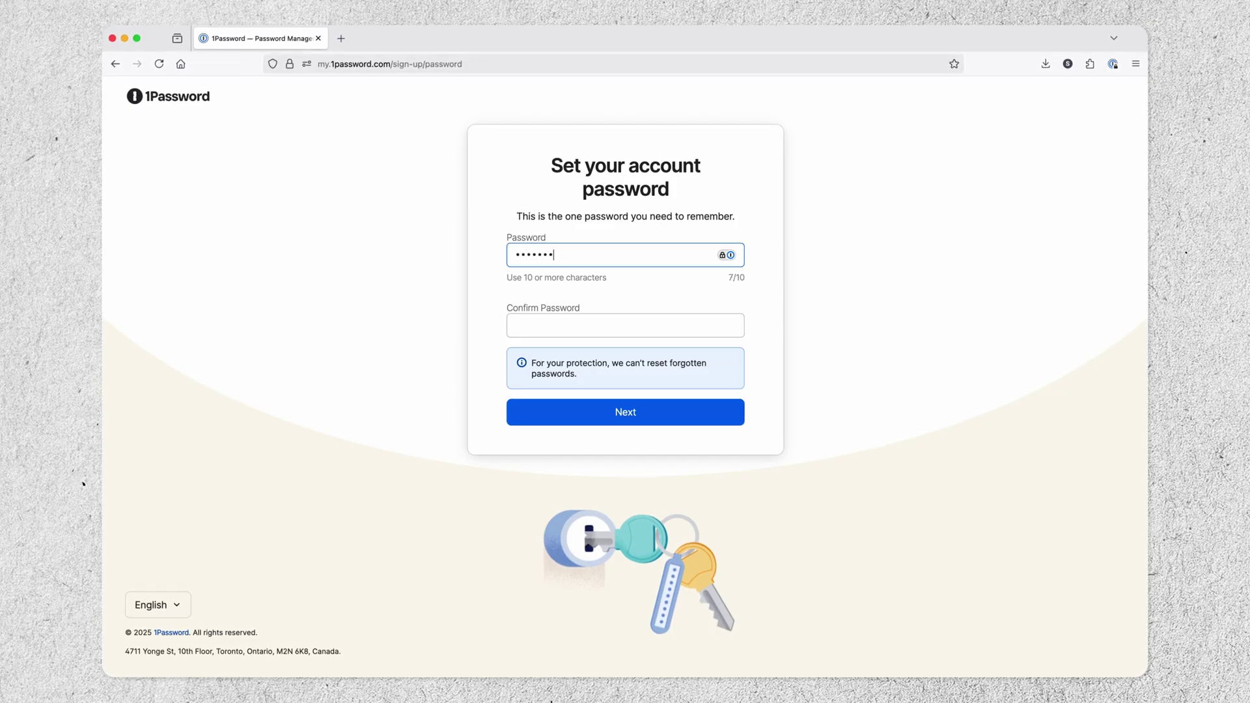
click(713, 302)
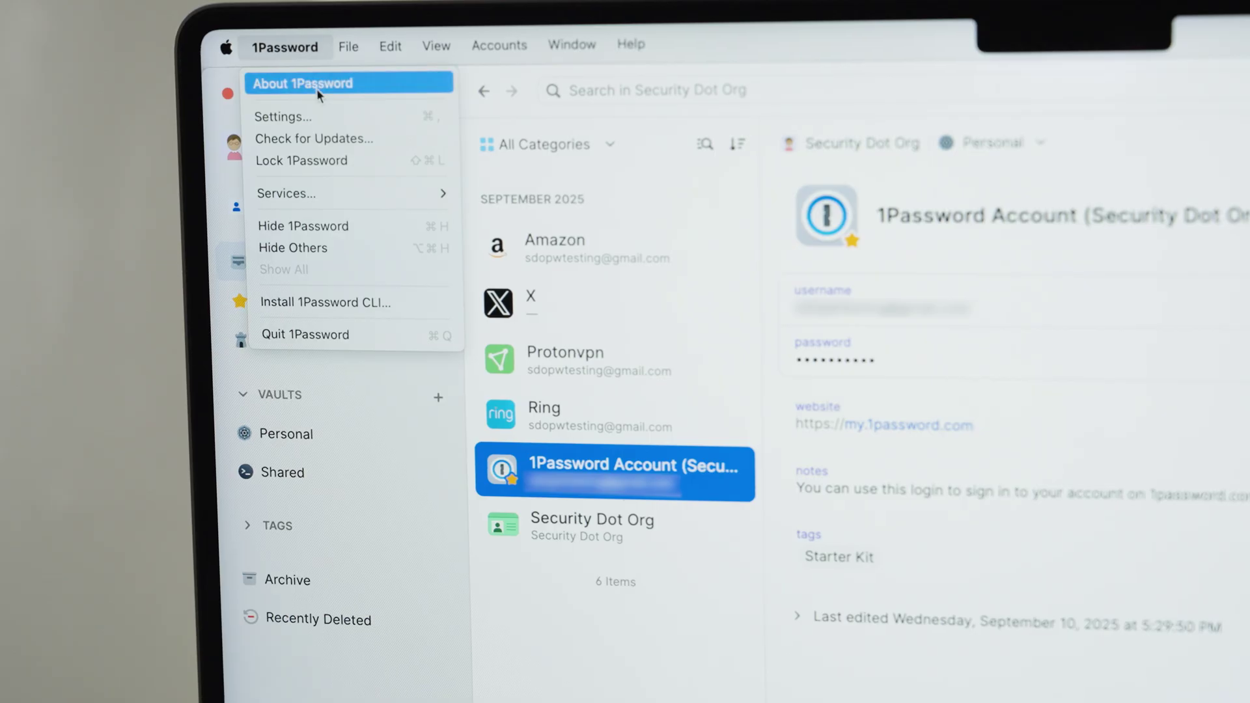
Lock 1Password and set its auto-lock timer to 1 minute
click(364, 157)
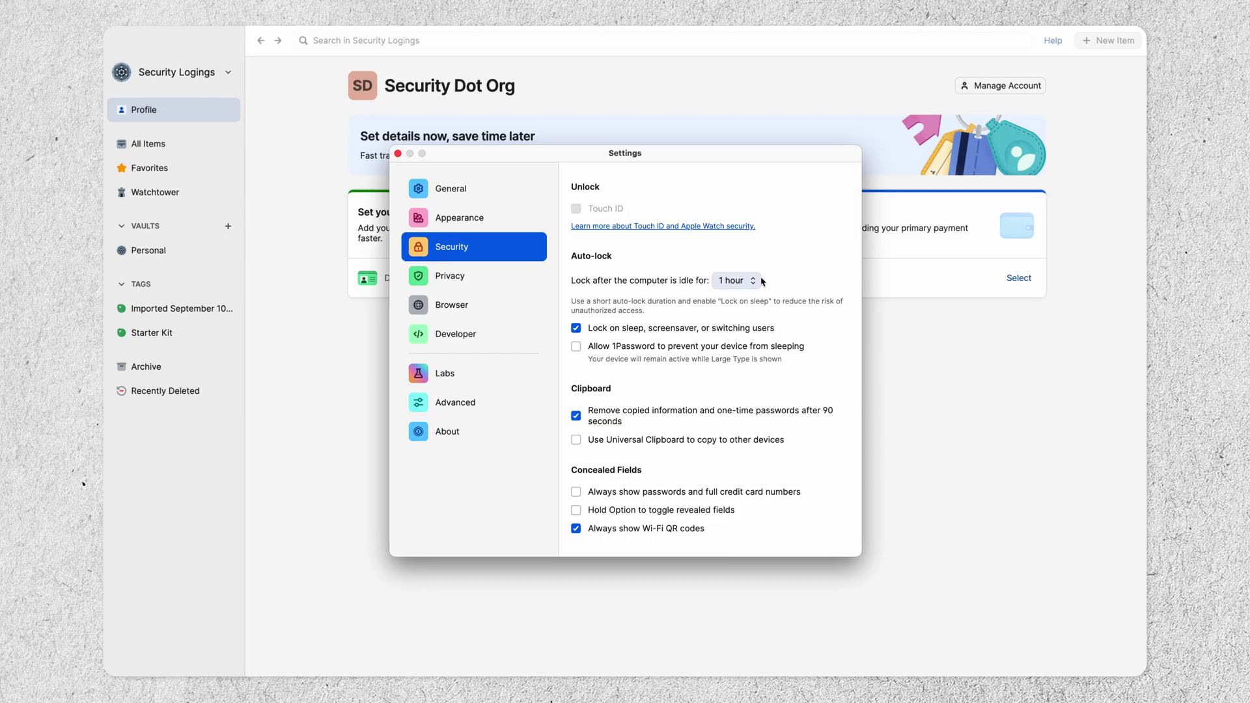
click(759, 281)
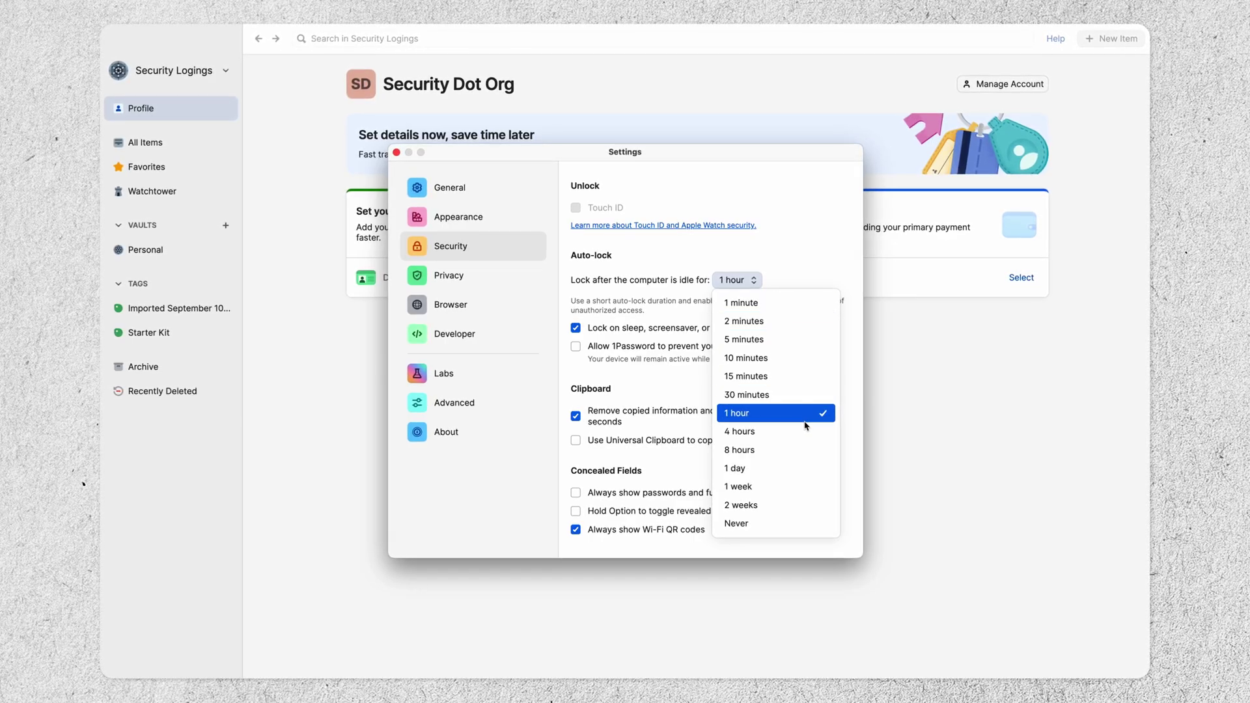
click(742, 303)
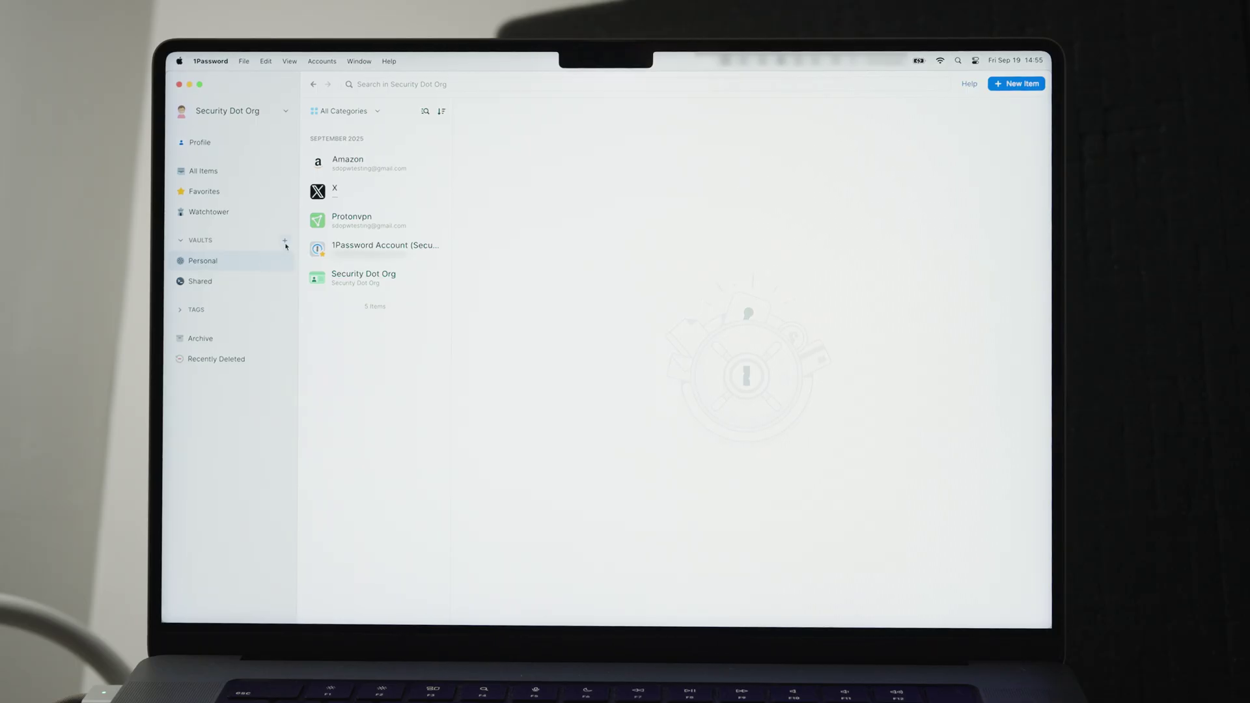
View the Nordaccount login, then start a new item and switch it from Login to Secure Note
click(284, 241)
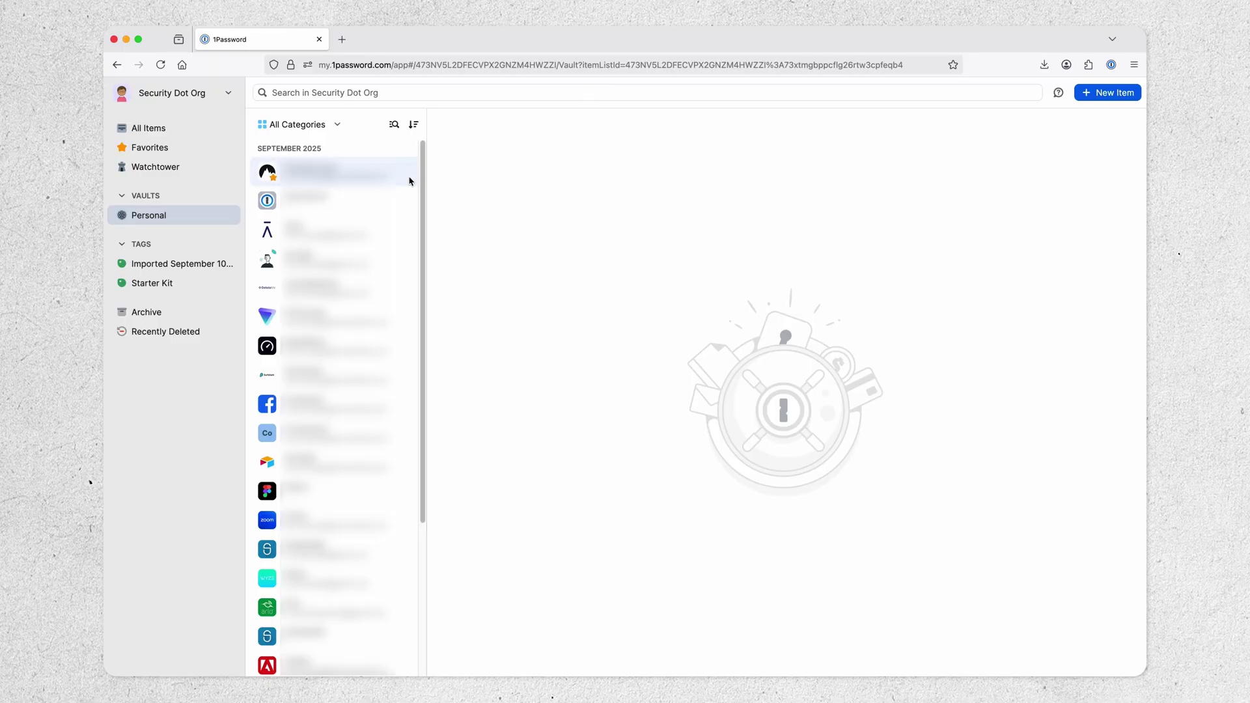
click(412, 178)
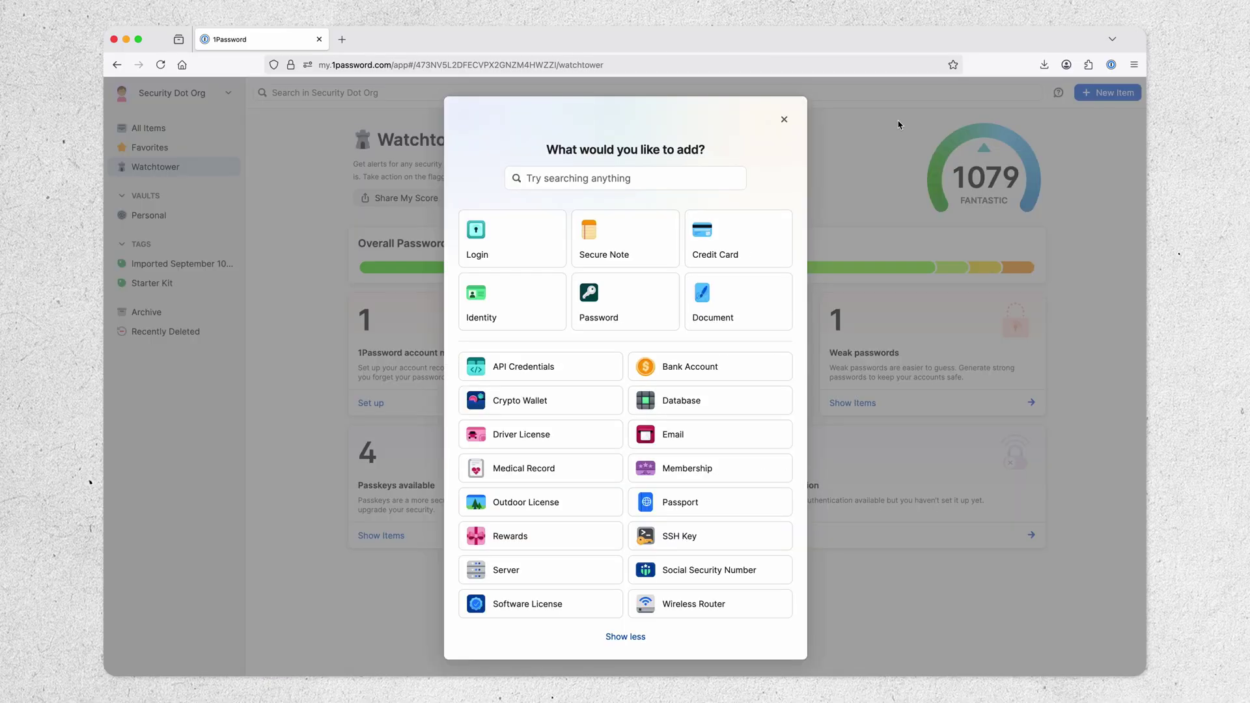
click(510, 239)
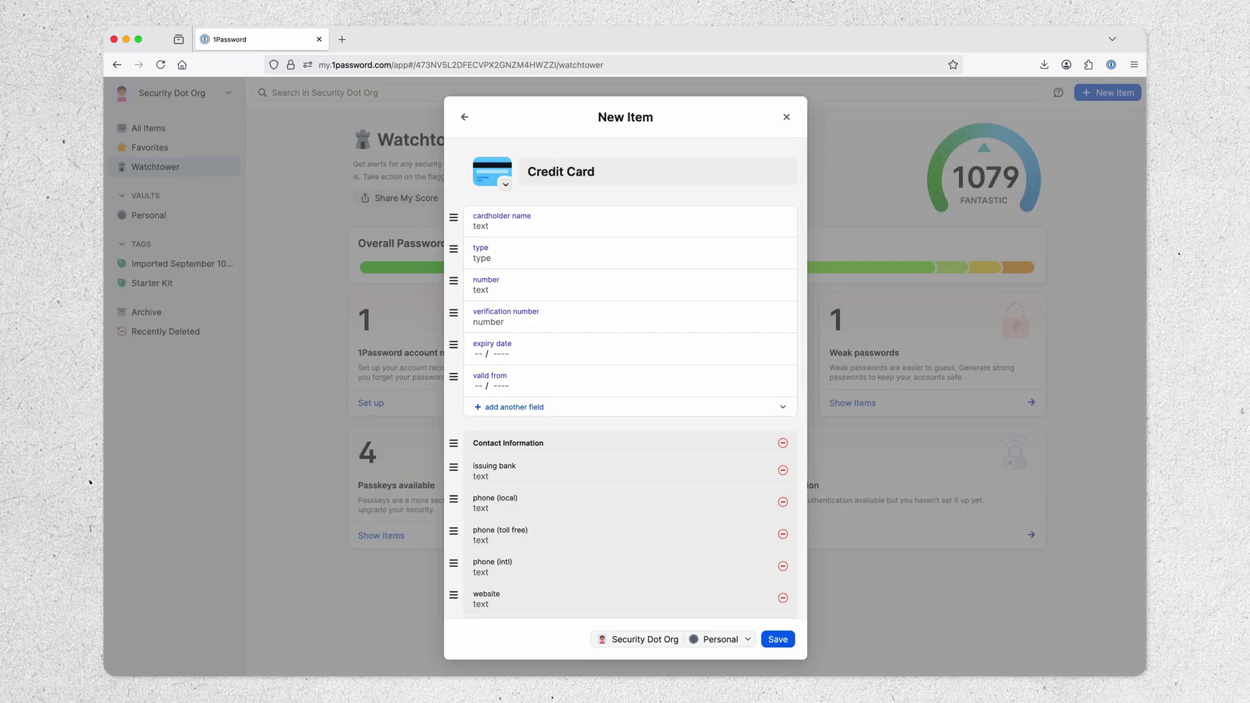
click(633, 229)
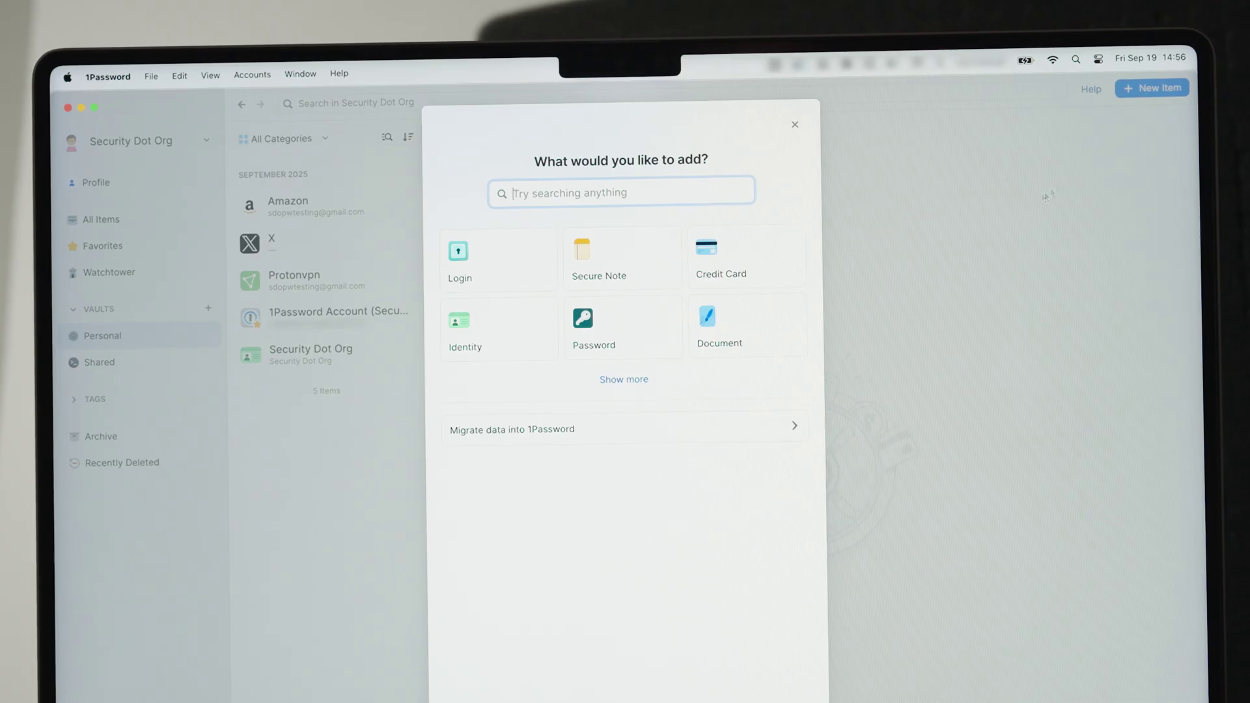
click(665, 257)
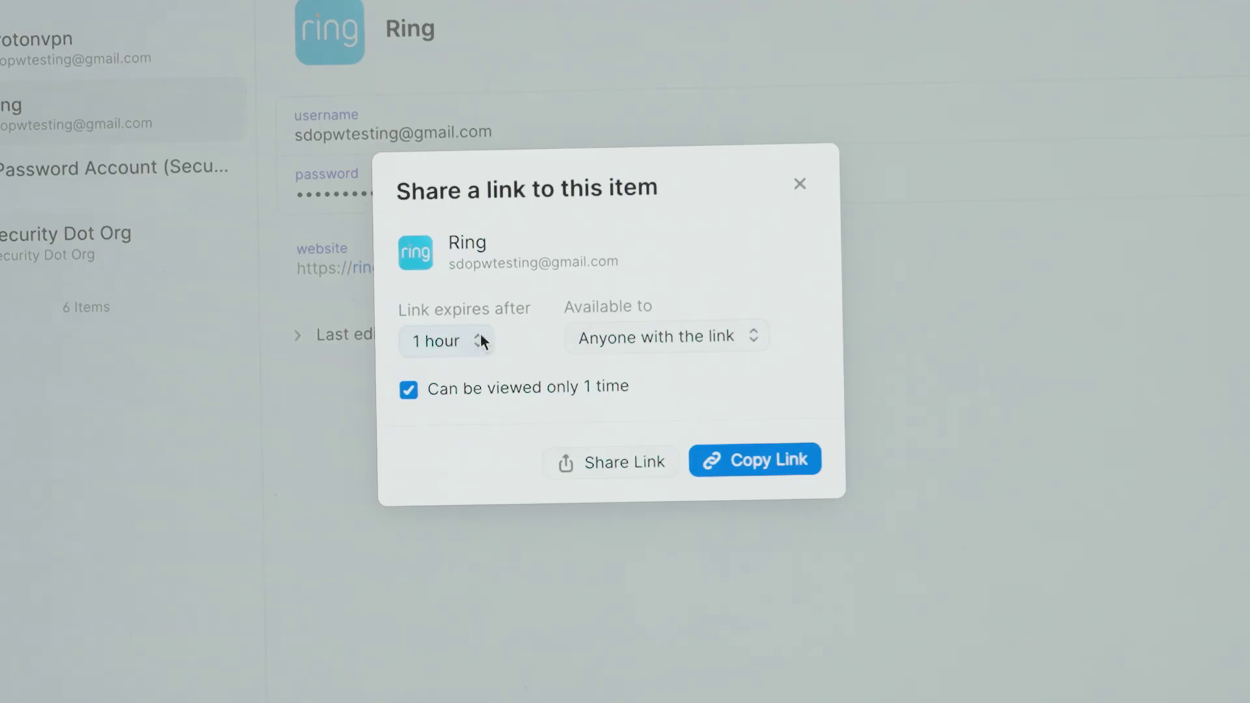
Show the link expiry options for sharing the 1Password Account item
click(480, 338)
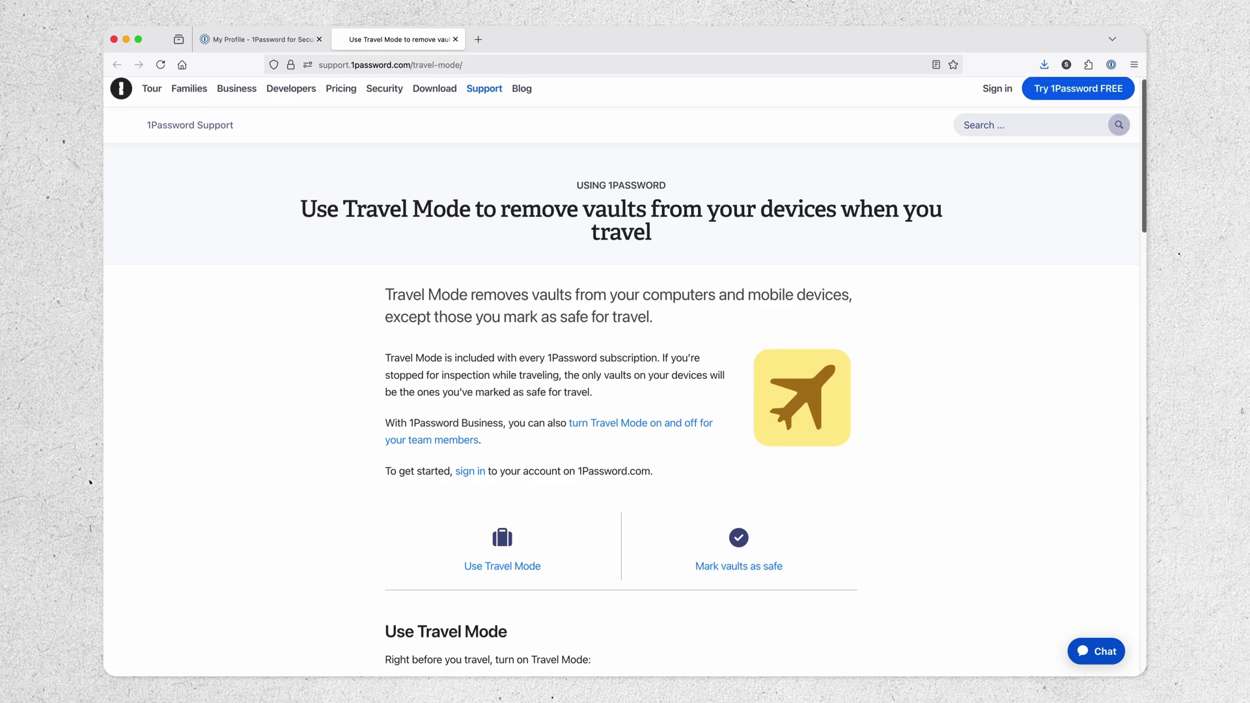
scroll(625, 391, down, 5)
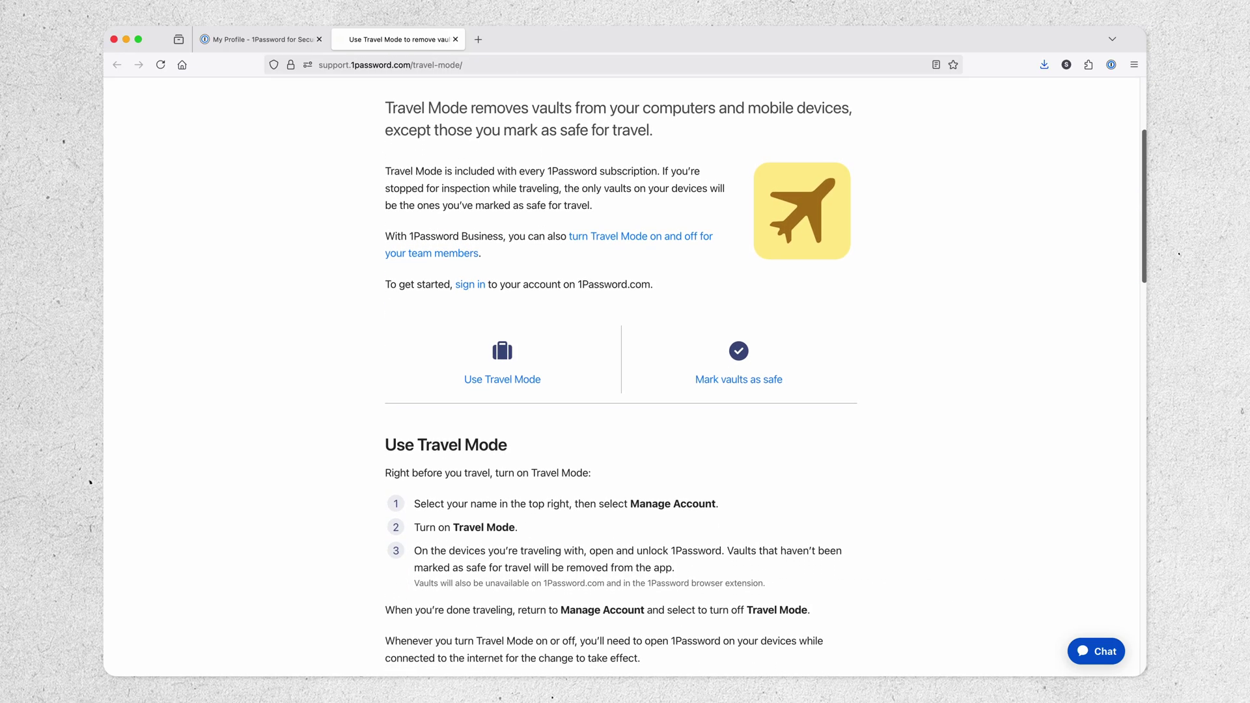
scroll(626, 390, down, 3)
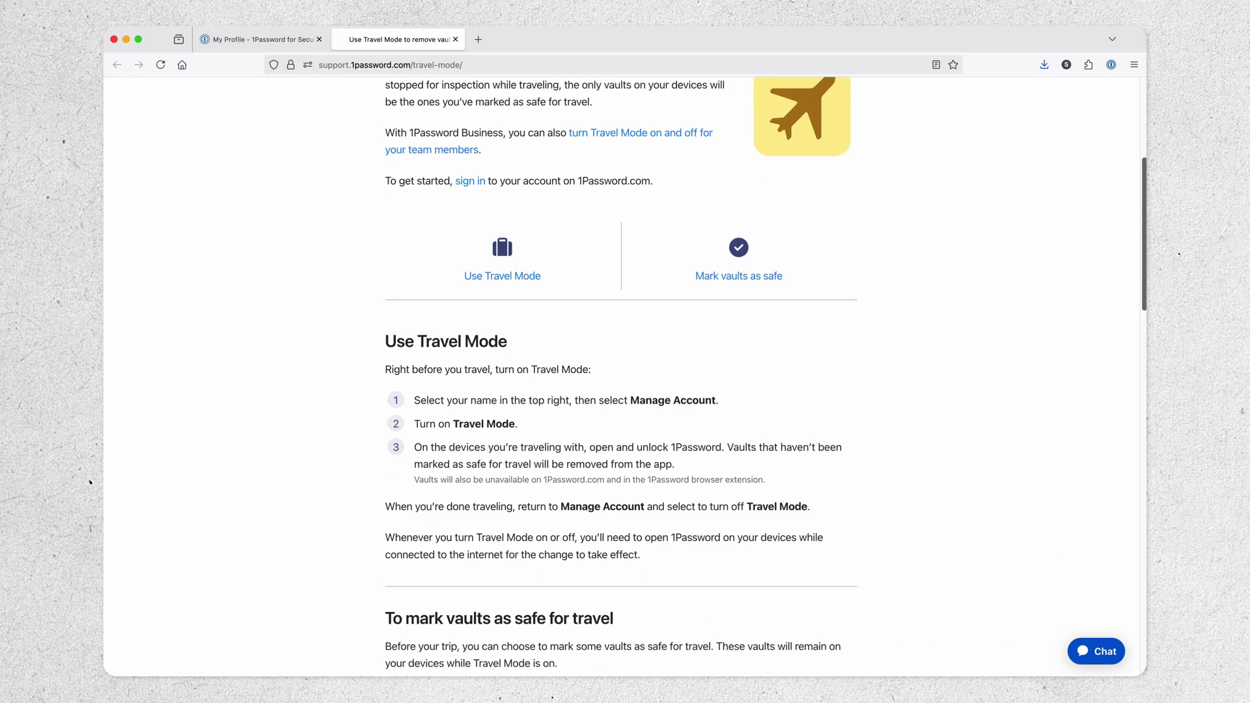
scroll(625, 391, down, 4)
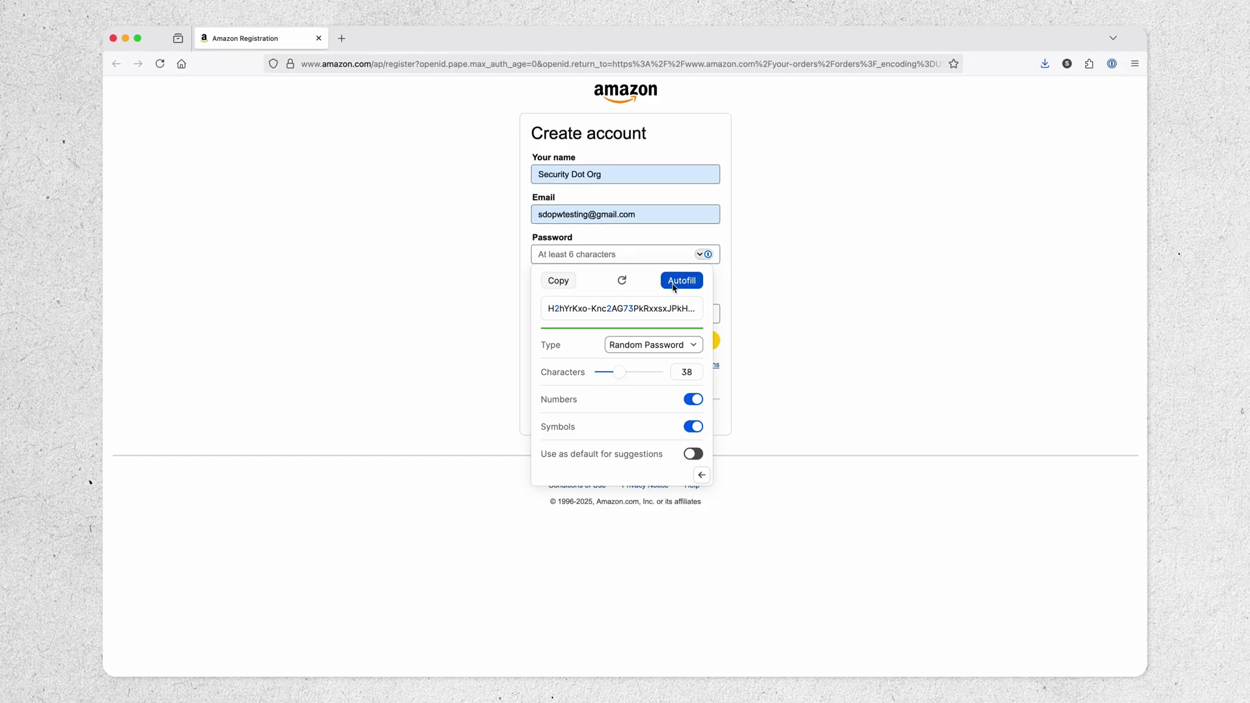
Autofill Amazon's Create account form with the generated password
click(680, 281)
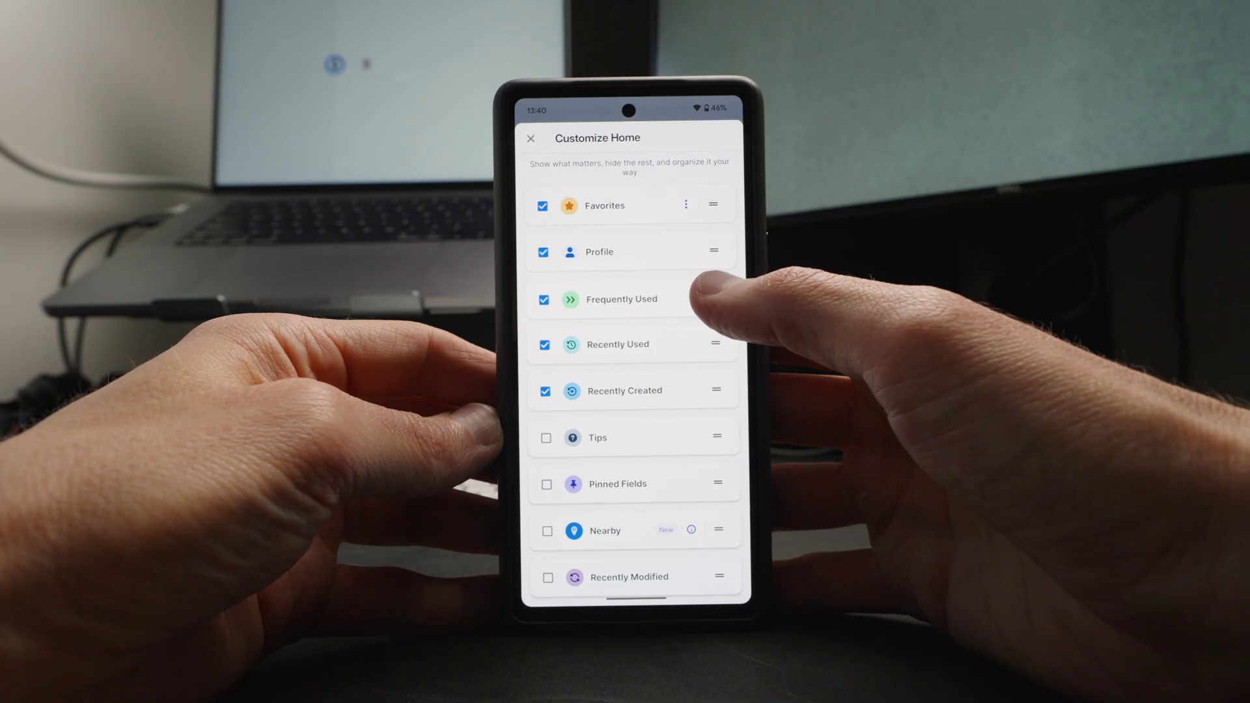
Move Frequently Used below Pinned Fields and set the generated password length to 67
mouse_move(699, 291)
mouse_down()
mouse_move(702, 498)
mouse_move(703, 280)
mouse_move(701, 295)
mouse_up()
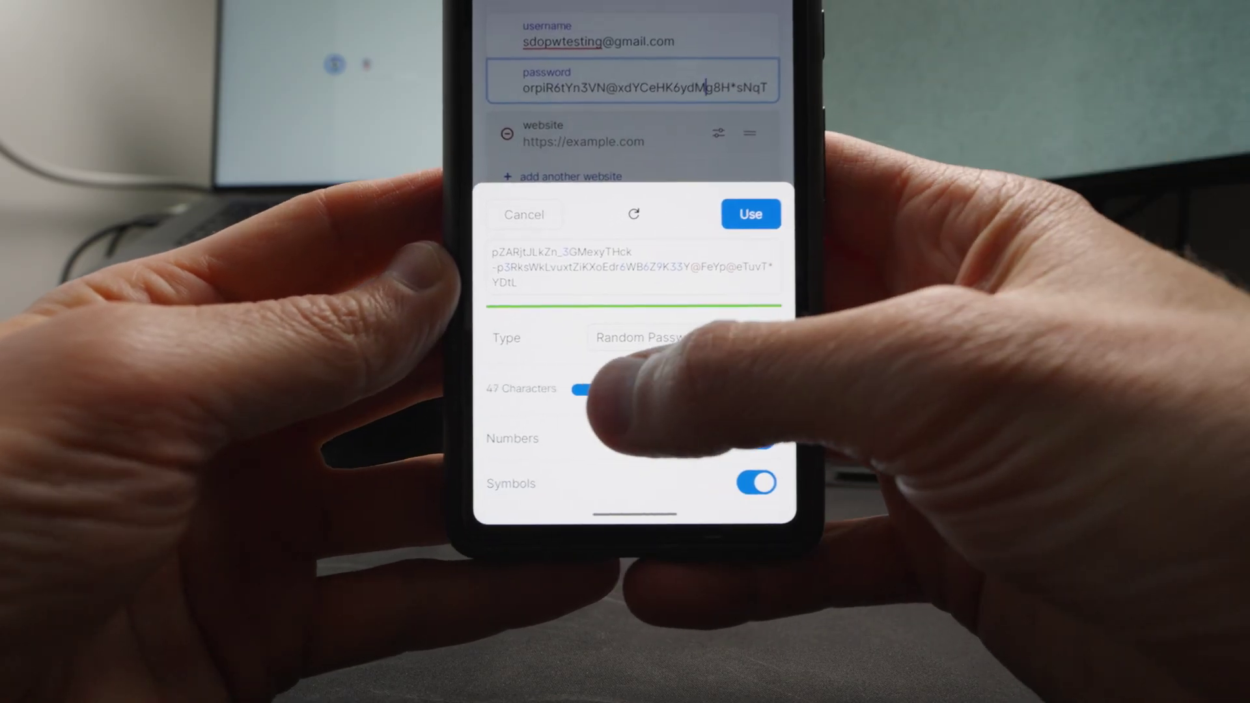
drag(664, 401, 682, 408)
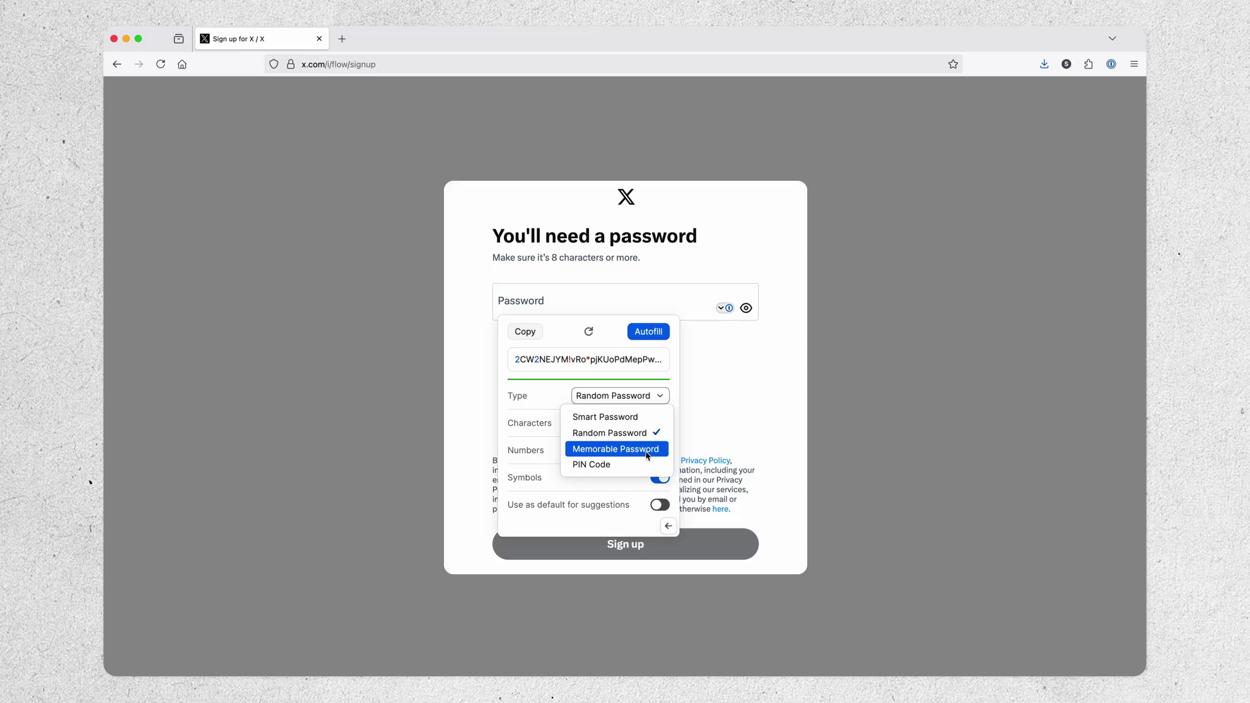
Switch the generator type to Memorable Password, then to PIN Code
click(647, 449)
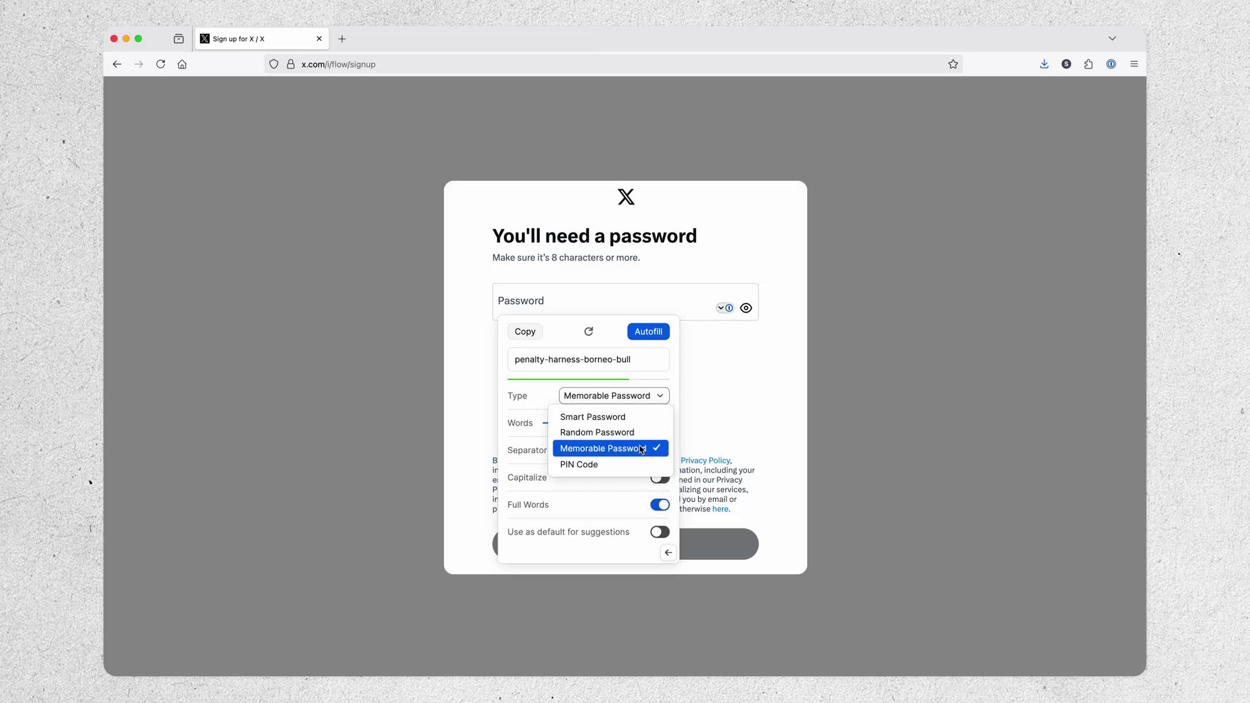
click(641, 463)
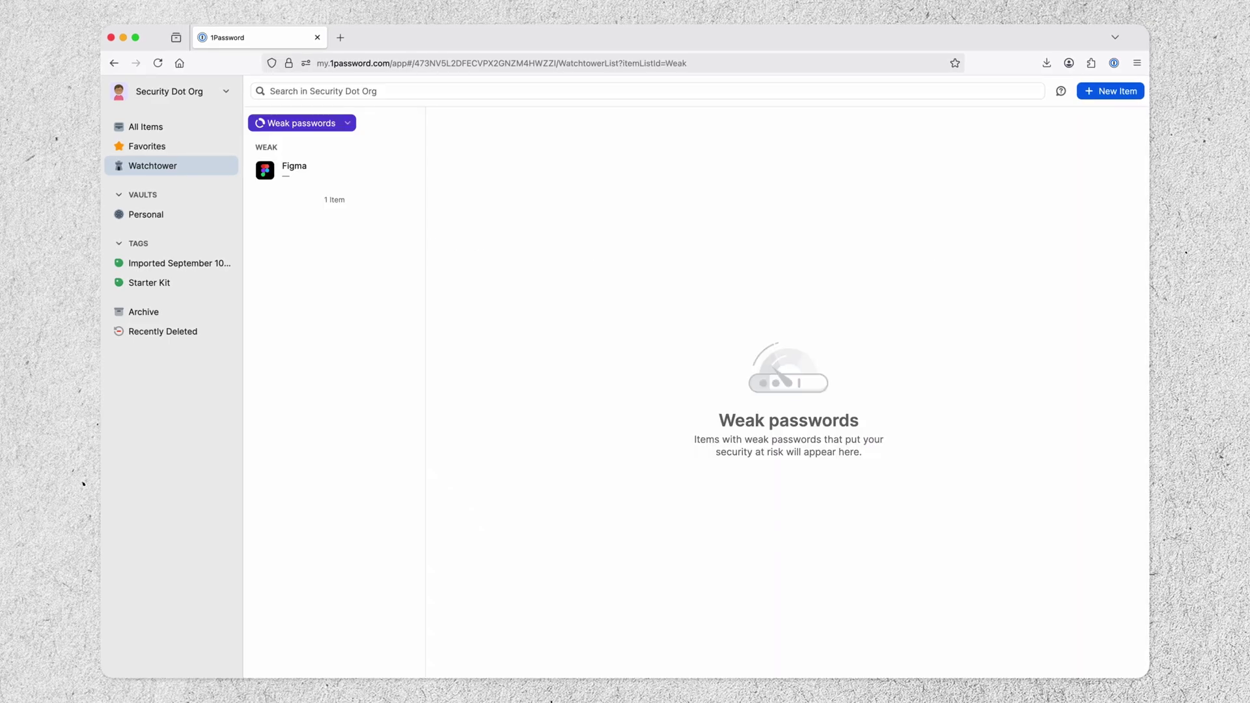
Open the Figma item flagged for a weak password
click(376, 180)
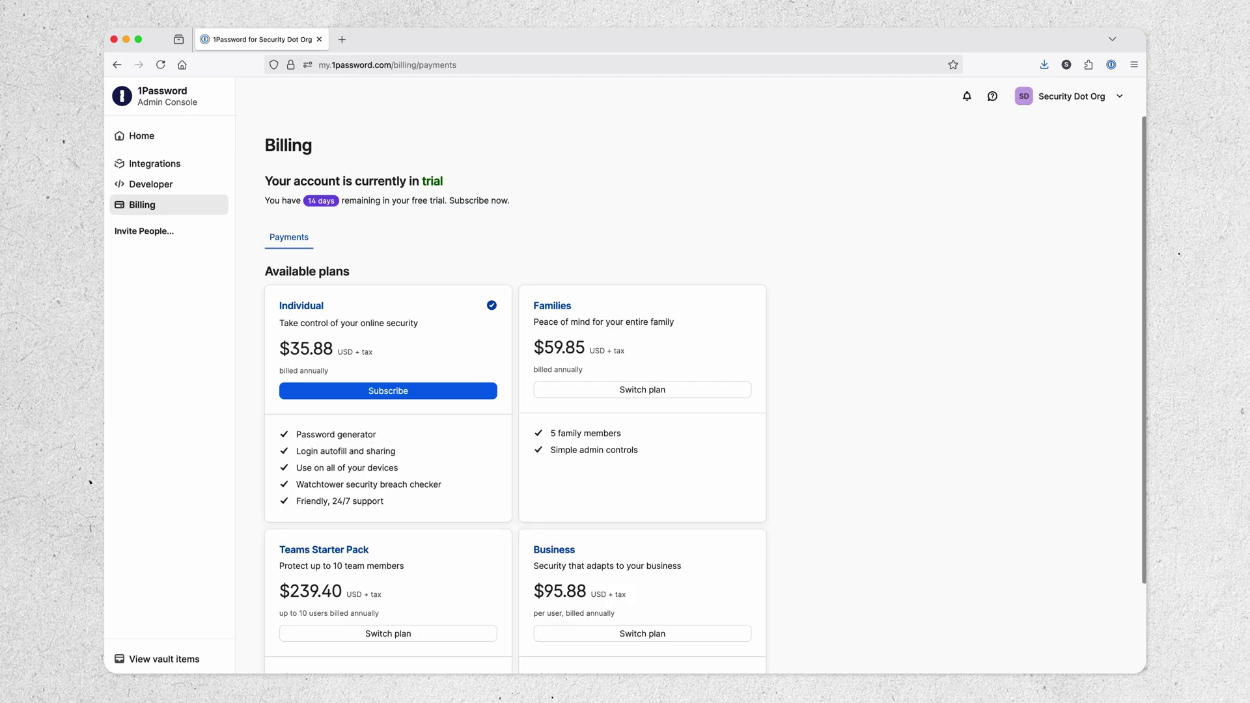
scroll(703, 390, down, 2)
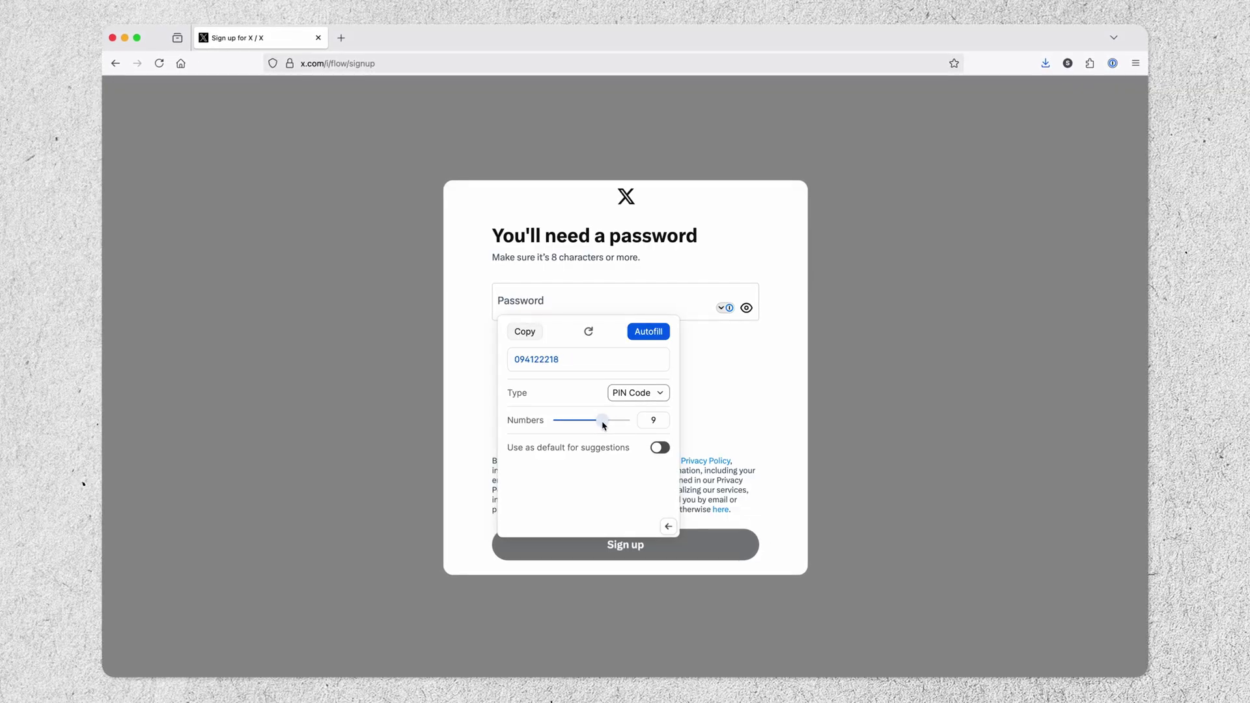
Autofill the PIN, start the practice tutorial, and begin a new Secure Note item
click(645, 333)
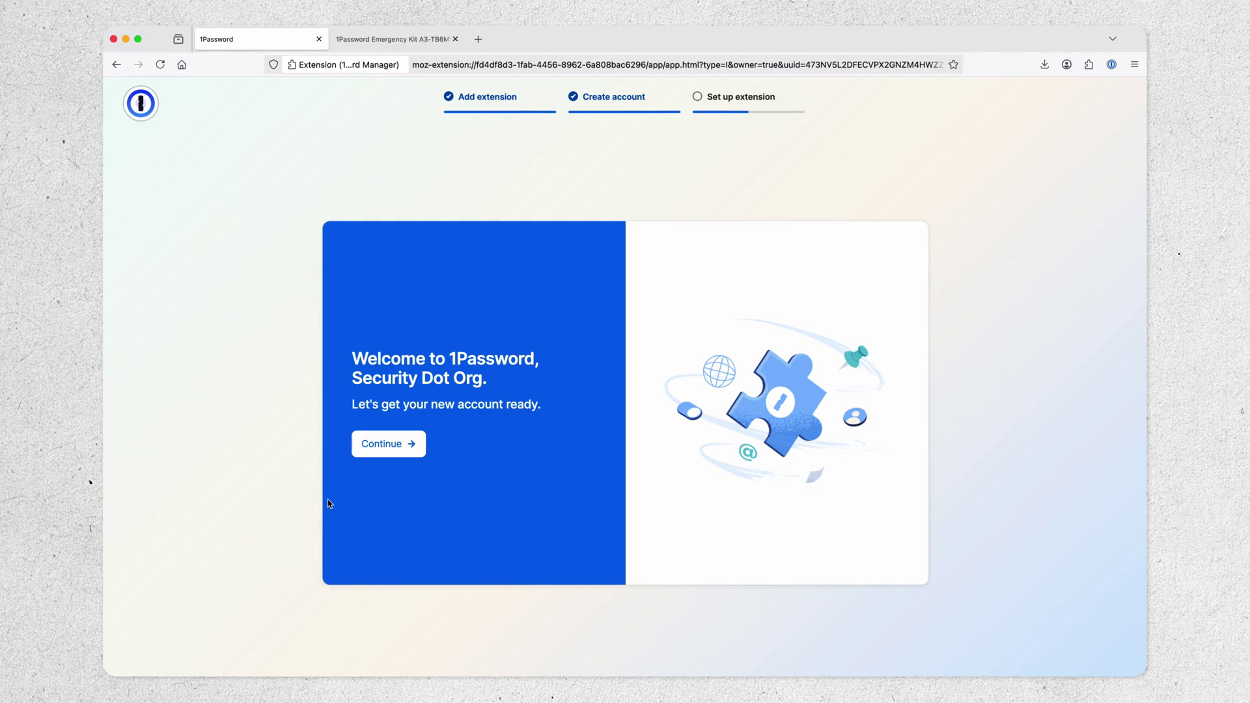
click(386, 444)
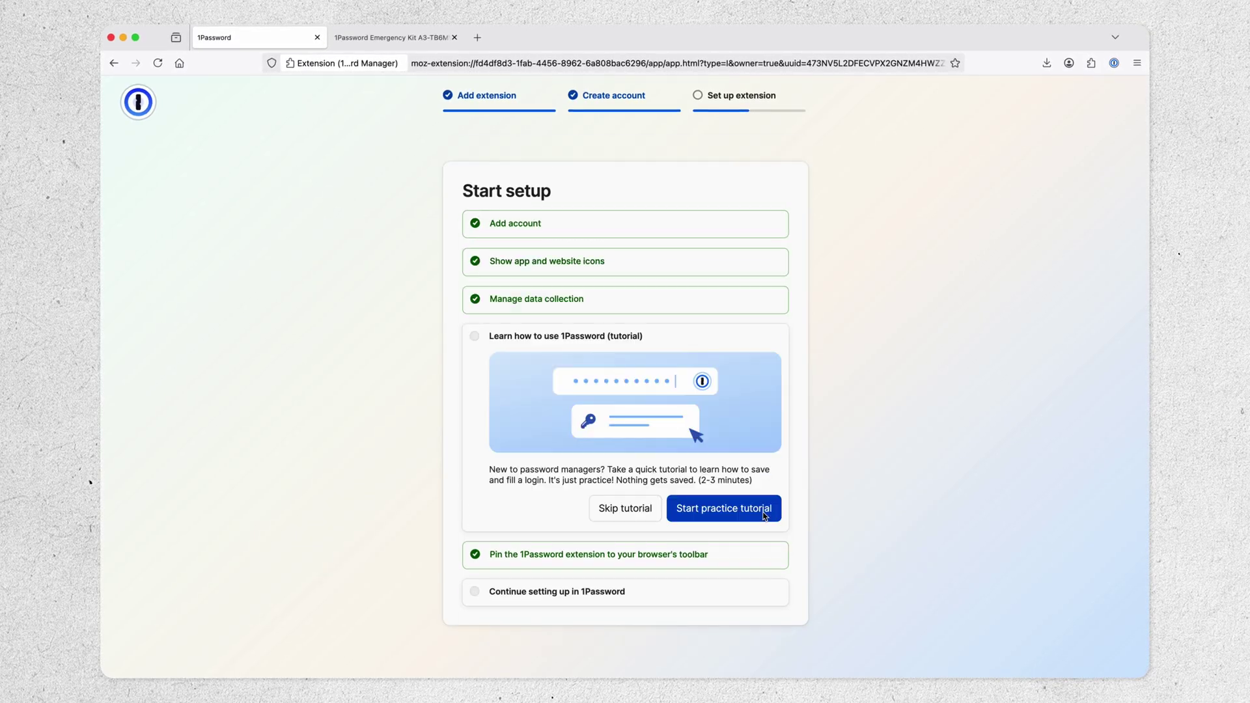
click(724, 508)
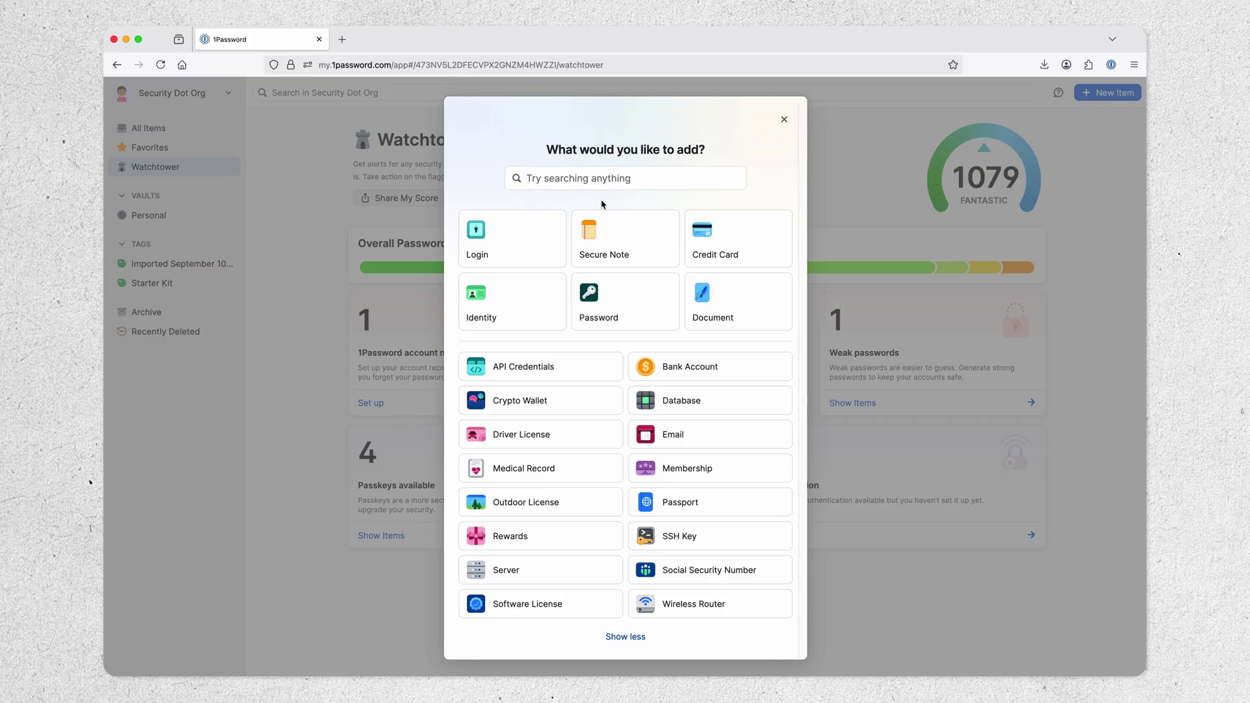
click(519, 245)
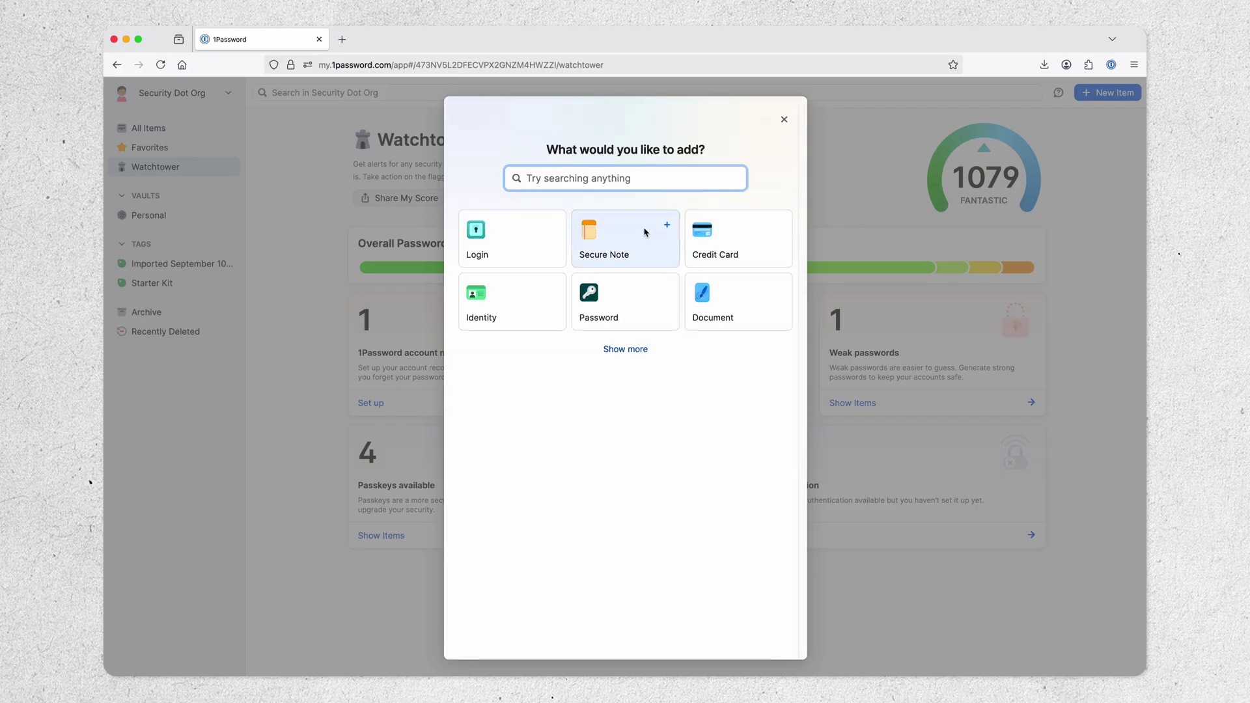
click(645, 235)
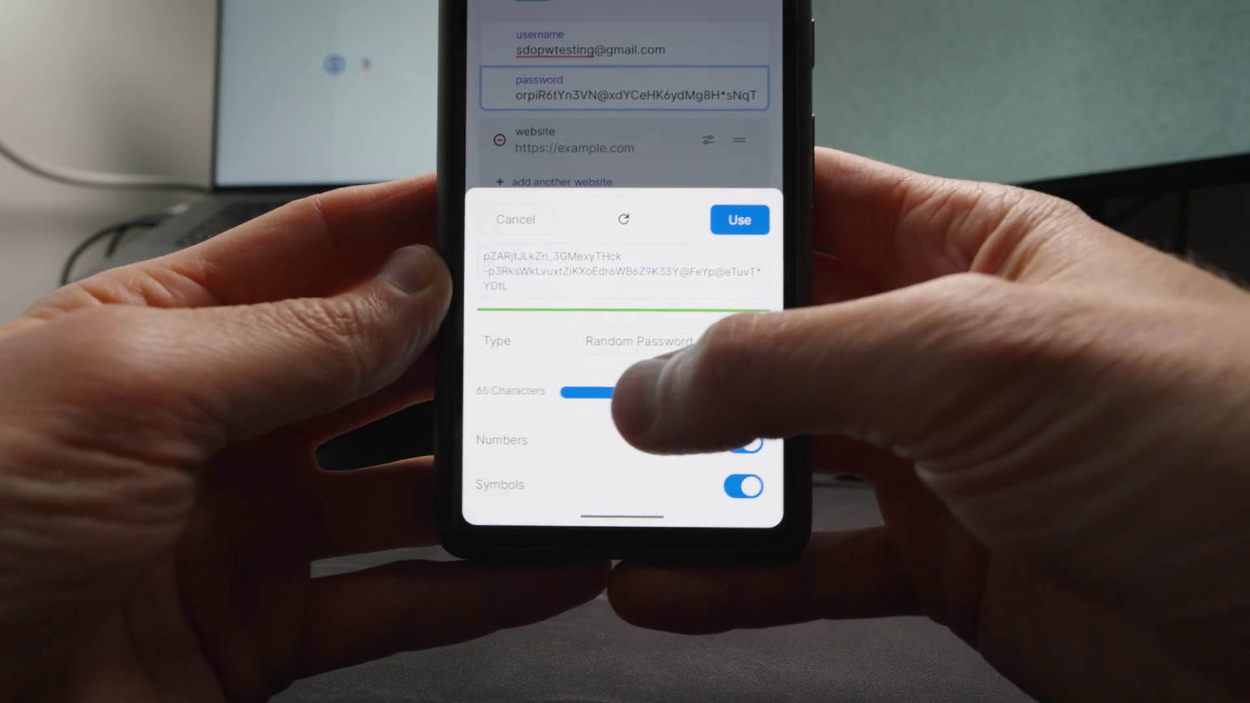